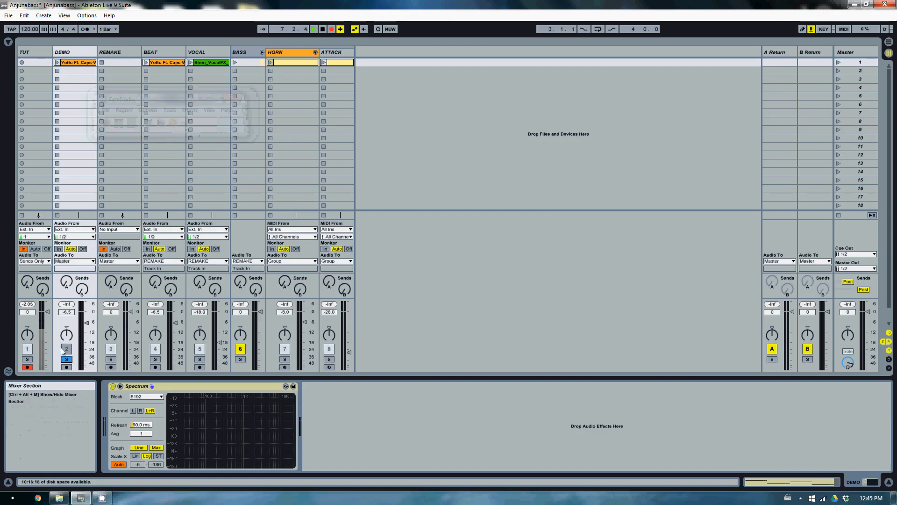
Play the clip on the soloed DEMO track, ending with that track's solo turned off
click(57, 63)
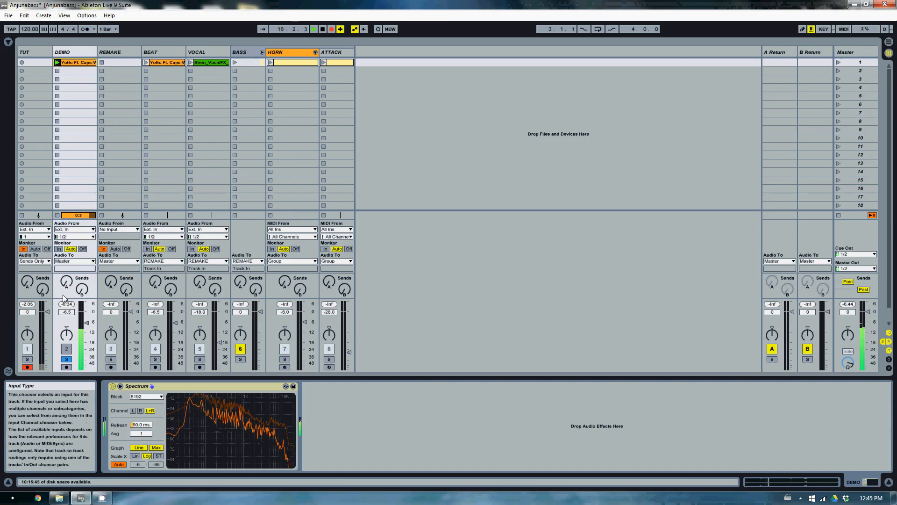
click(66, 359)
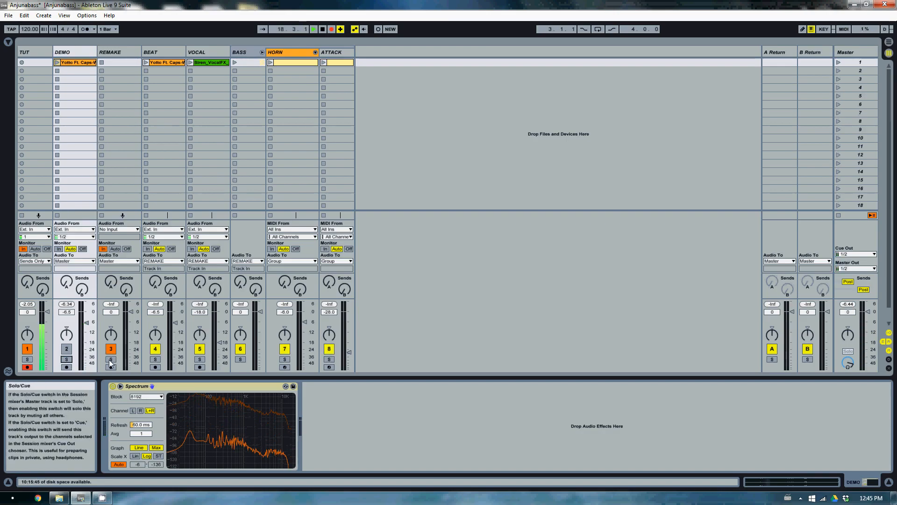
Audition scene 1 with the REMAKE track soloed, ending with all clips stopped and the solo off
click(111, 359)
click(839, 62)
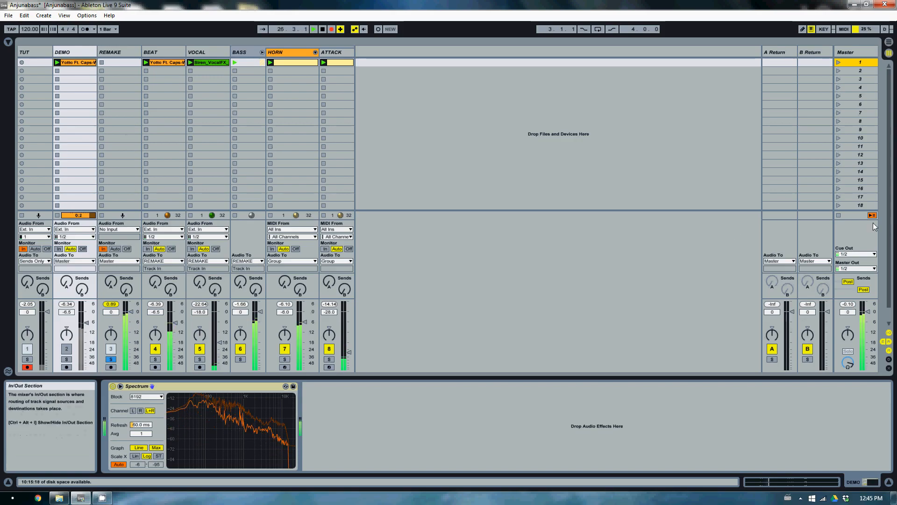
click(840, 216)
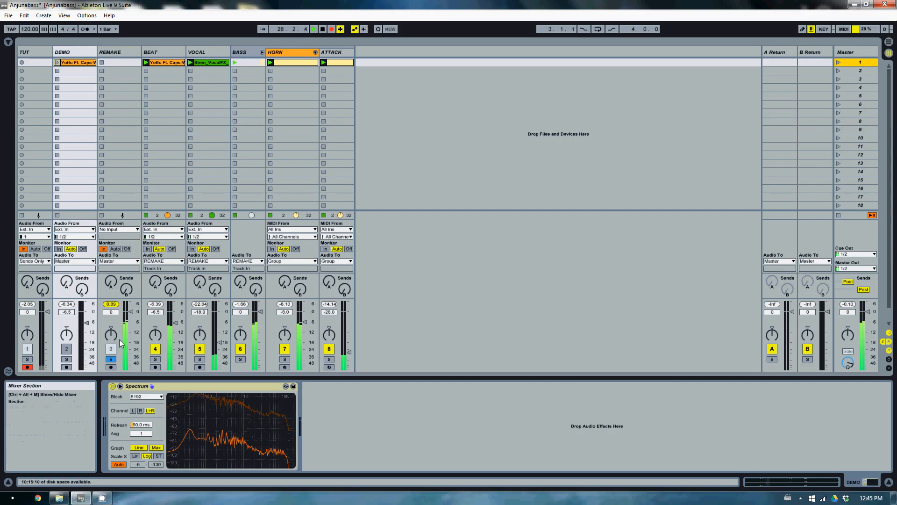
click(112, 359)
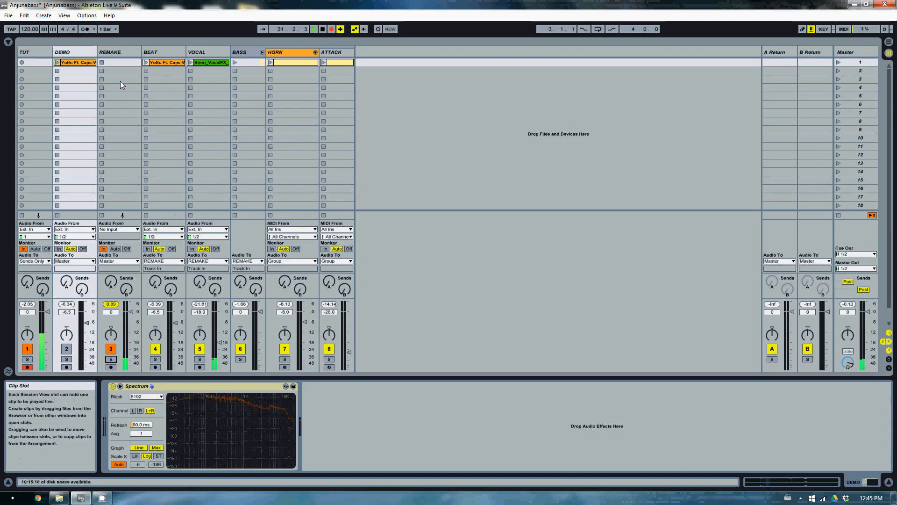
Look through the devices on the REMAKE, BASS, HORN and ATTACK tracks in turn
click(133, 51)
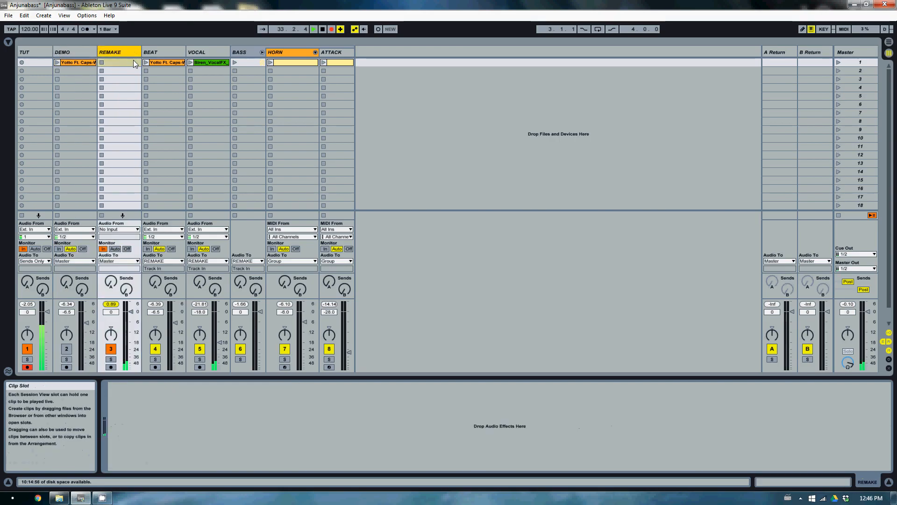
click(239, 52)
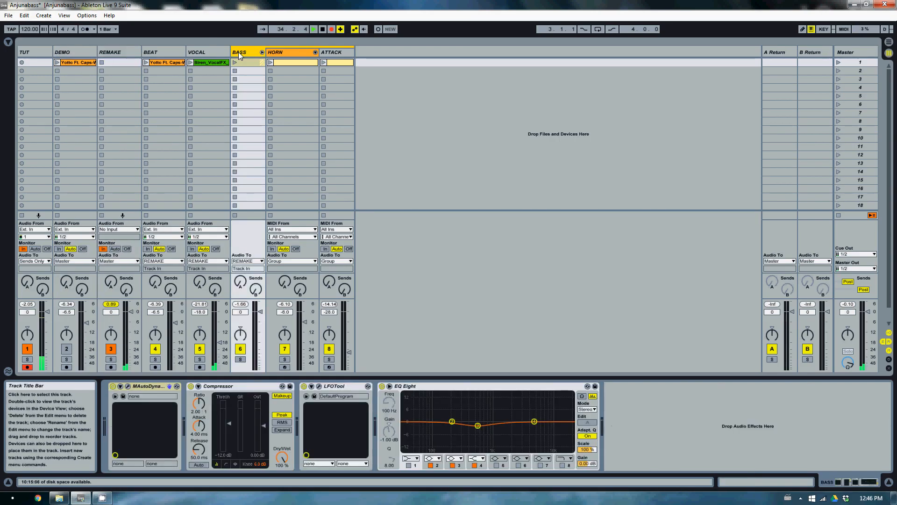
click(278, 53)
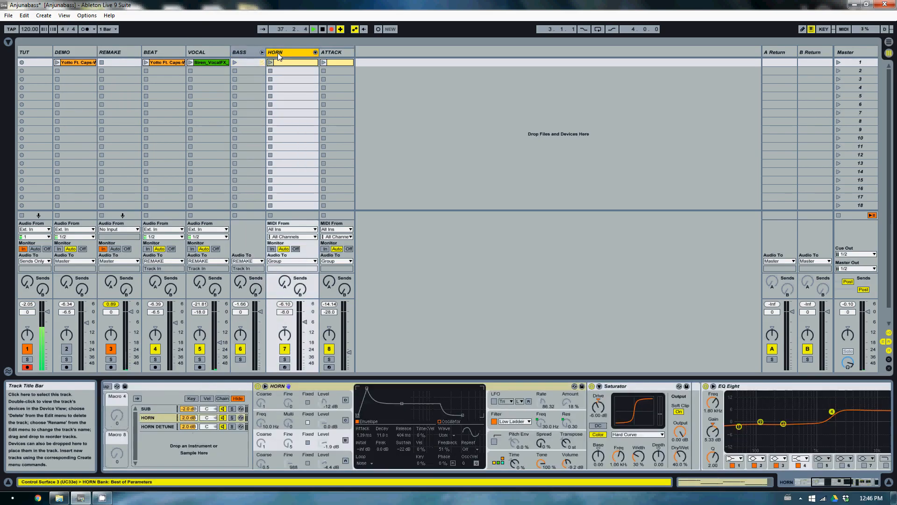
click(331, 53)
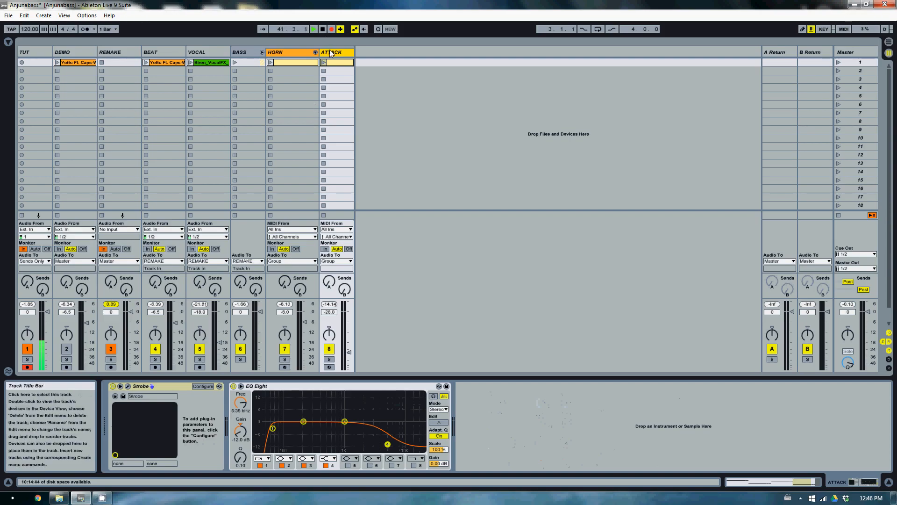
Audition the ATTACK track's clip in solo, ending with the solo off and the clip stopped
click(329, 360)
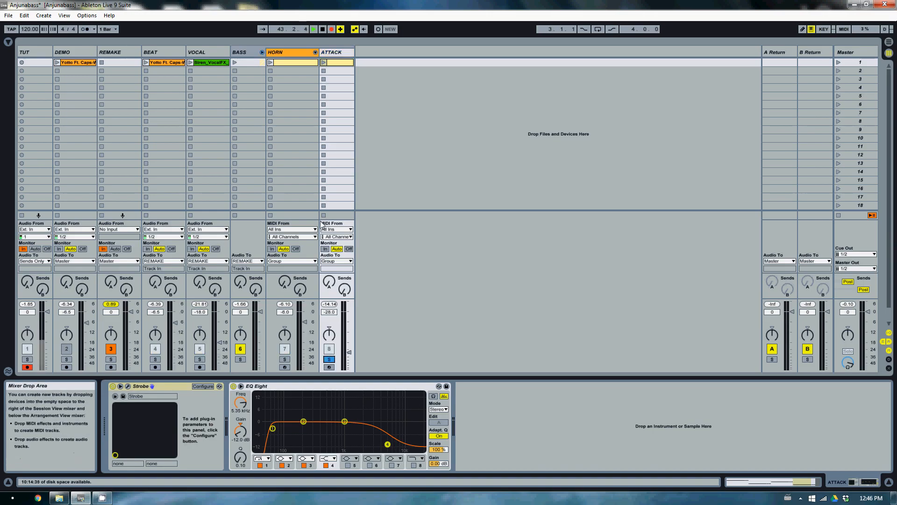
click(322, 63)
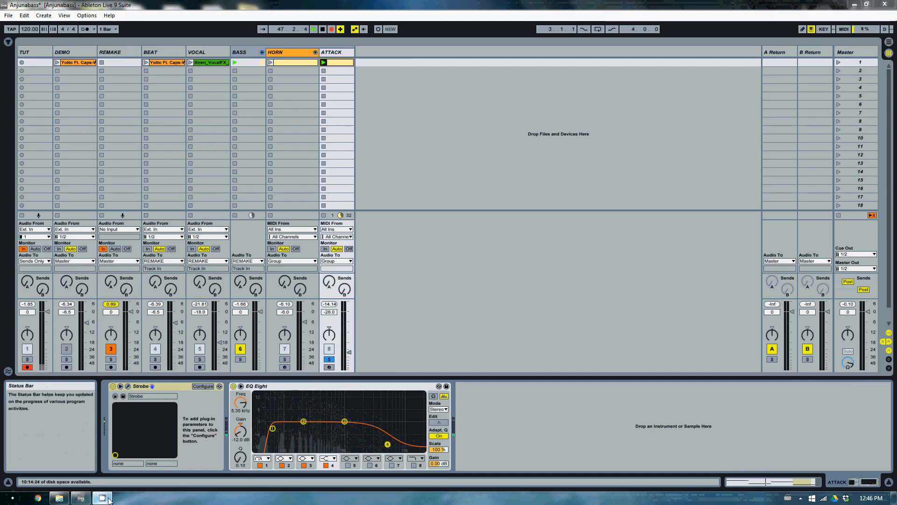
click(329, 360)
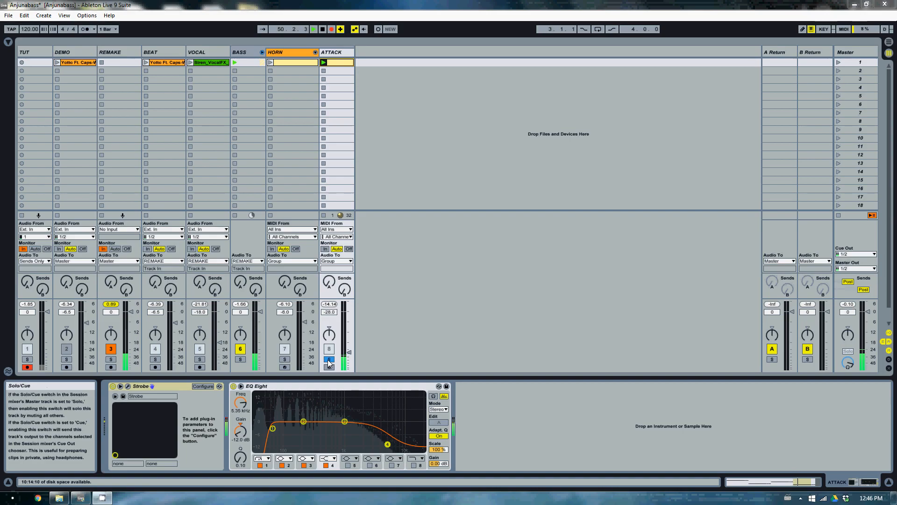
click(324, 215)
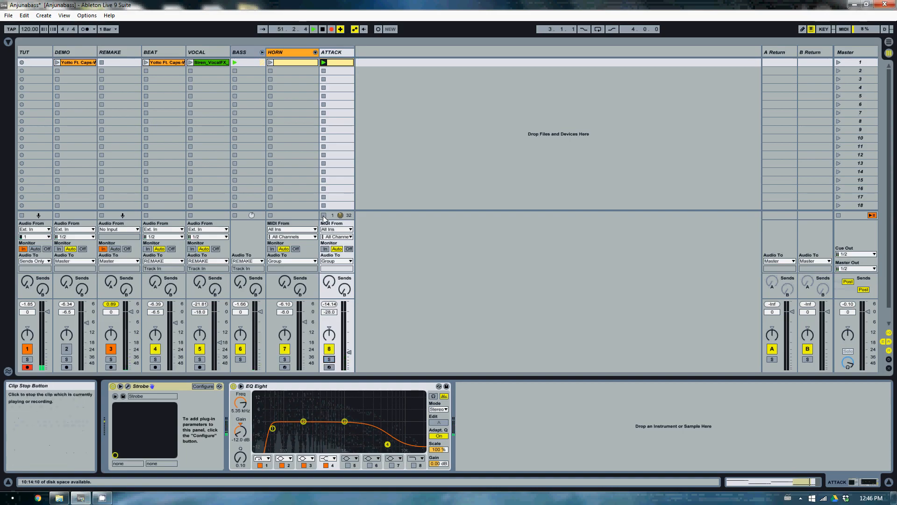
Examine the Strobe synth's filter cutoff, its envelope and LFO modulation, and the amp envelope decay on the ATTACK track, closing the plug-in window when done
click(128, 386)
mouse_move(501, 142)
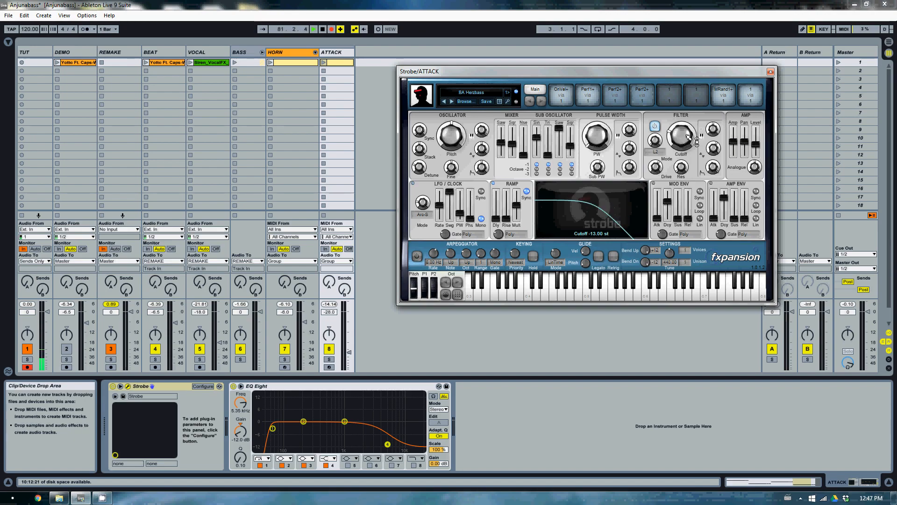
mouse_move(713, 166)
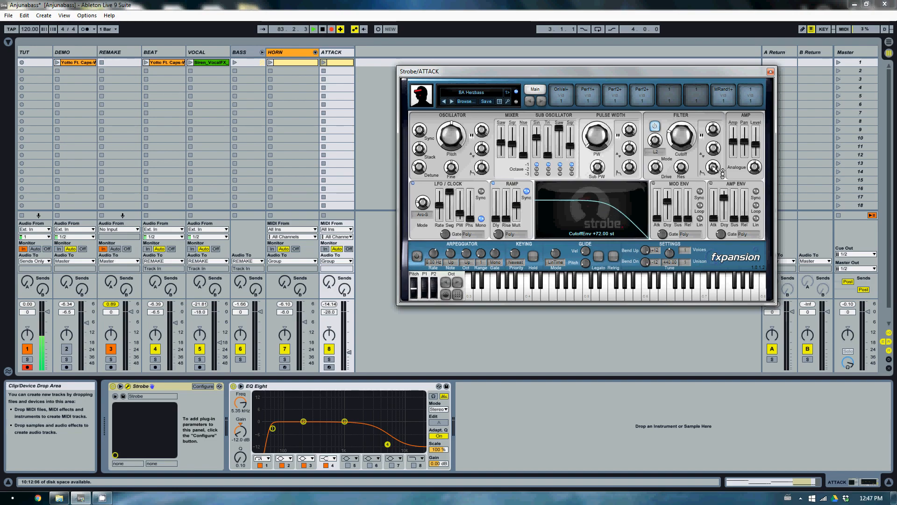
mouse_move(713, 149)
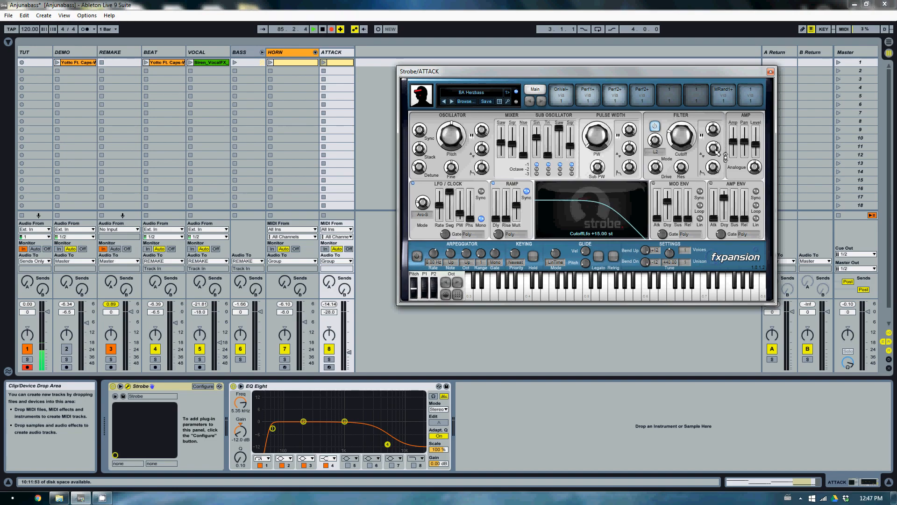
mouse_move(728, 198)
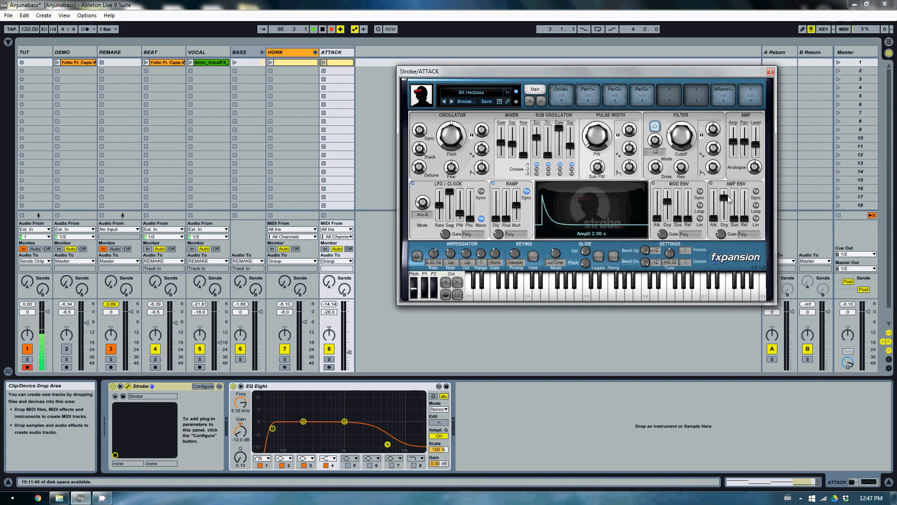
click(770, 71)
Show the HORN track's Instrument Rack and examine the Operator settings of its SUB chain
click(285, 52)
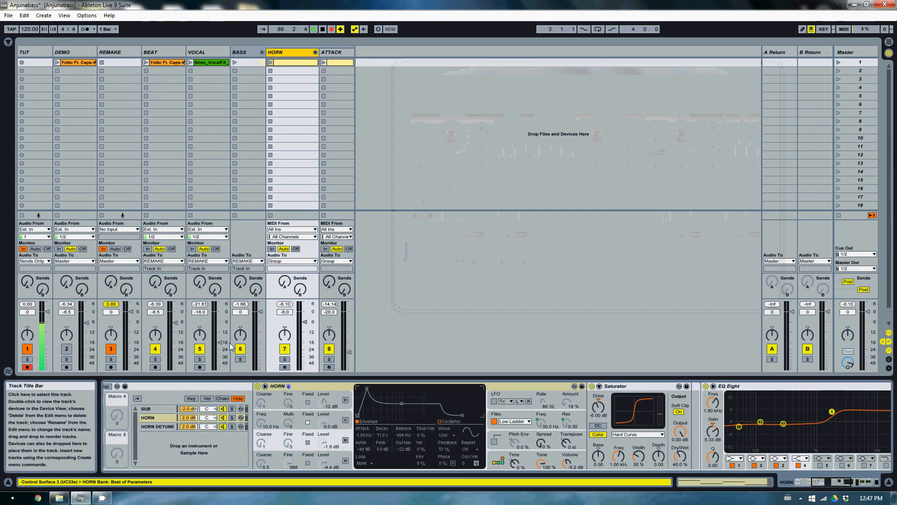
click(800, 481)
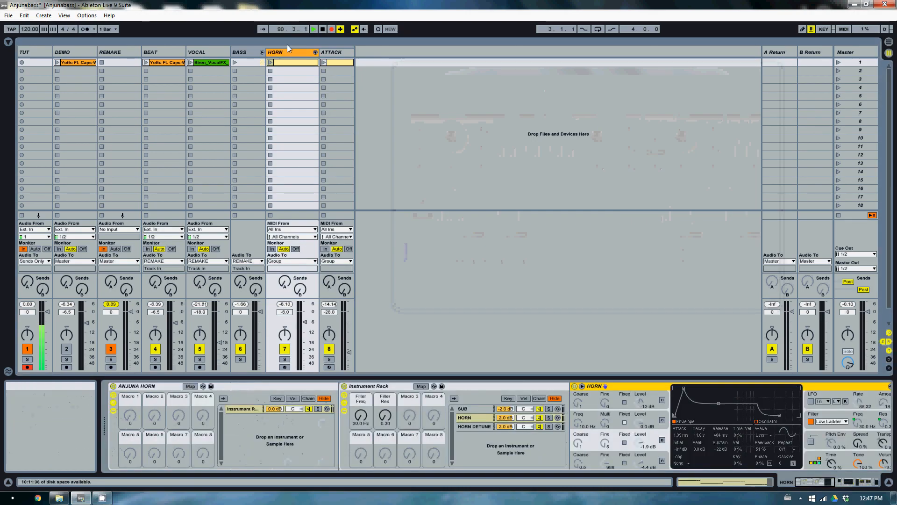
click(479, 409)
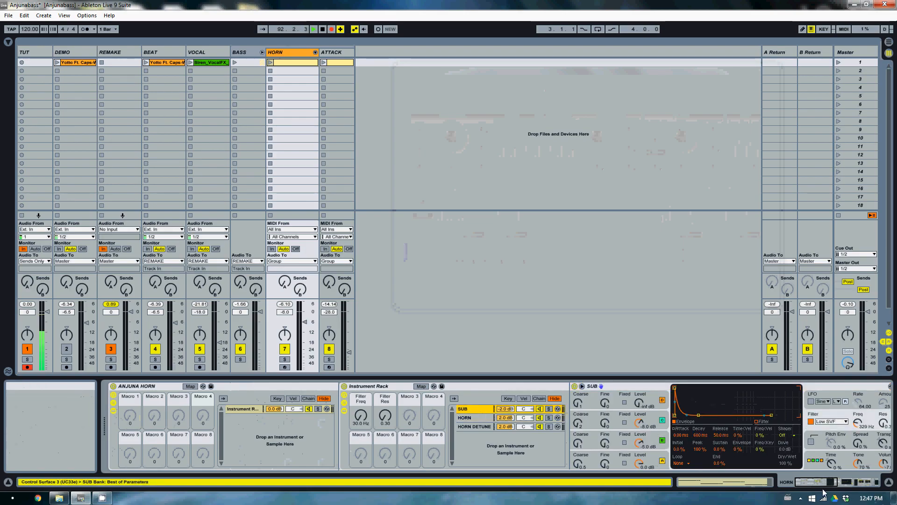
drag(823, 488, 833, 486)
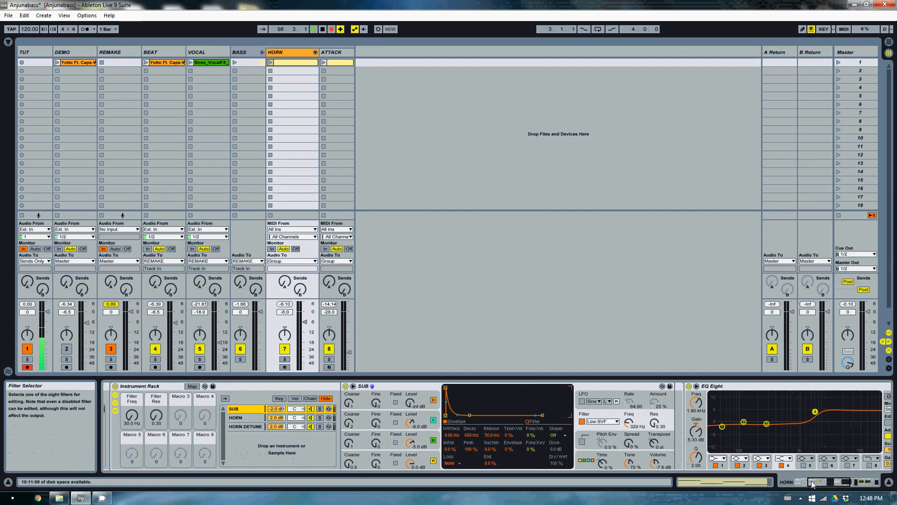
click(830, 486)
drag(830, 485, 819, 484)
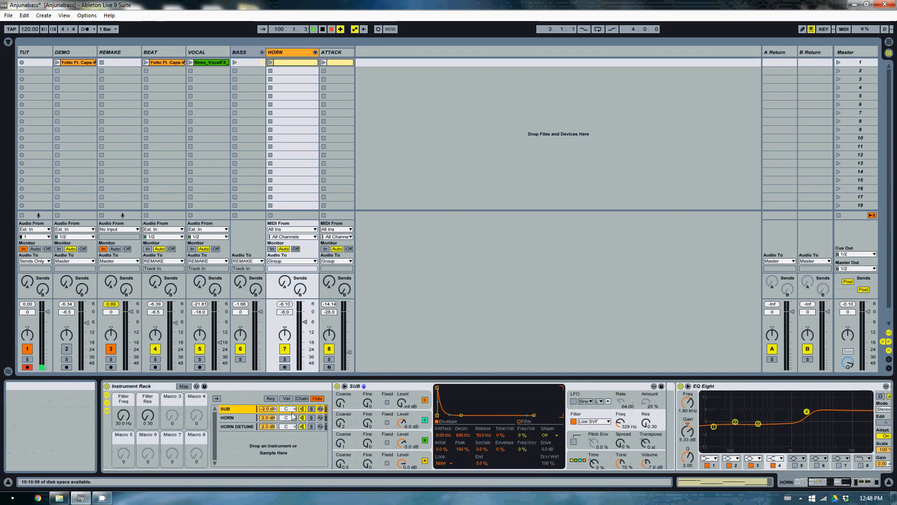
Reselect the SUB chain and examine the EQ Eight, Compressor and Reverb that follow its Operator
click(232, 417)
click(235, 410)
click(833, 486)
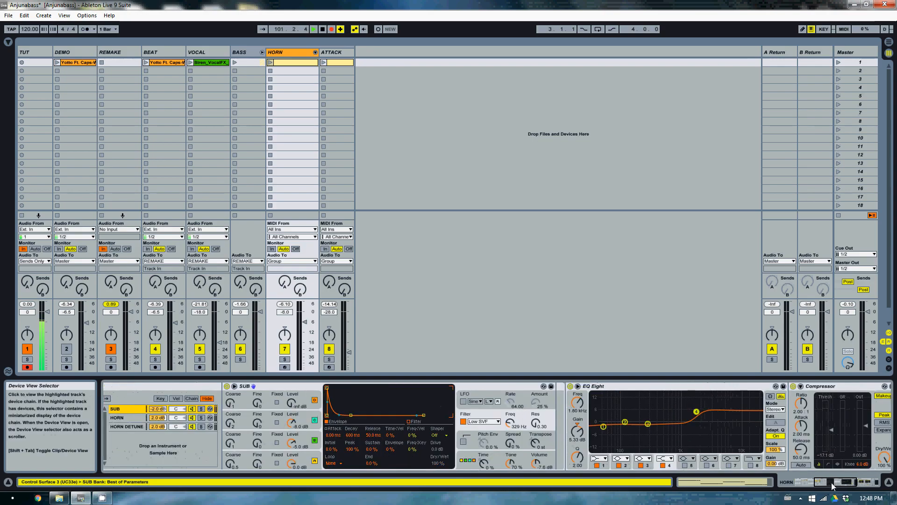
drag(832, 483, 850, 485)
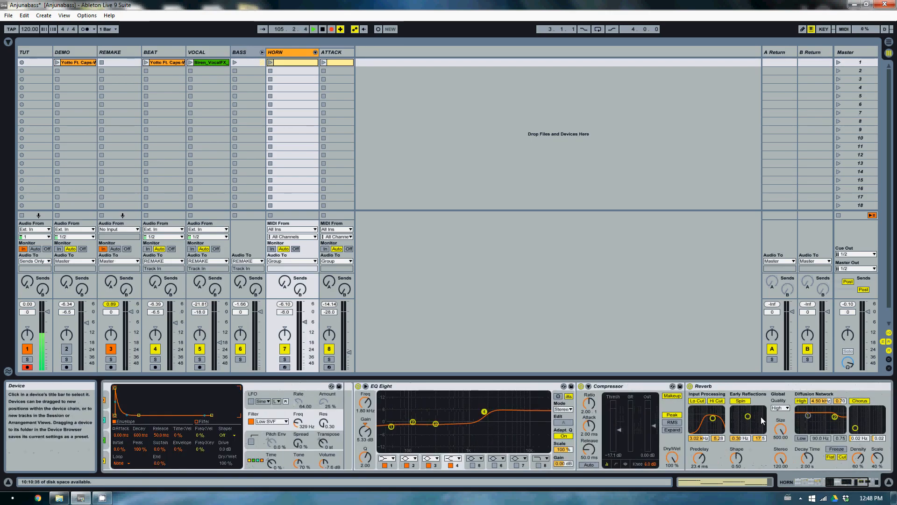
mouse_move(839, 482)
mouse_down()
mouse_move(809, 481)
mouse_move(837, 477)
mouse_up()
Select the HORN chain in the Instrument Rack and bring its Operator and Saturator into view
drag(825, 480, 811, 486)
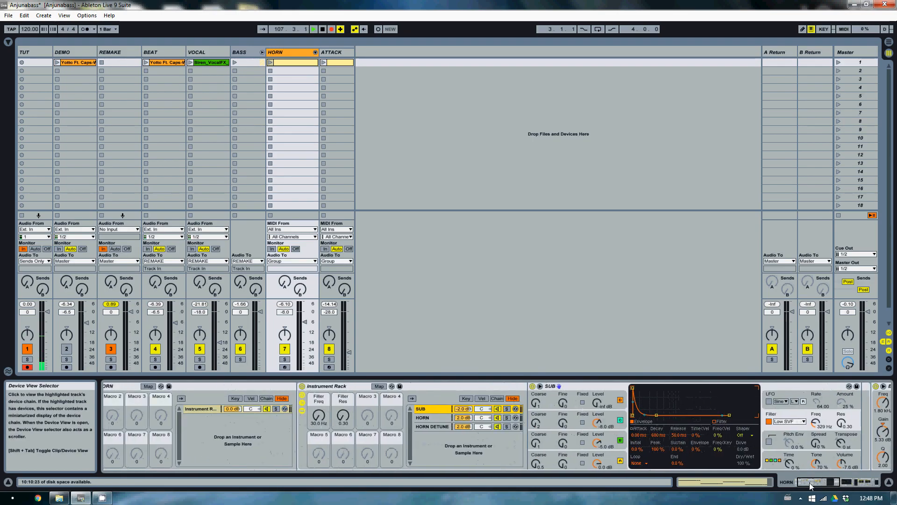
click(380, 418)
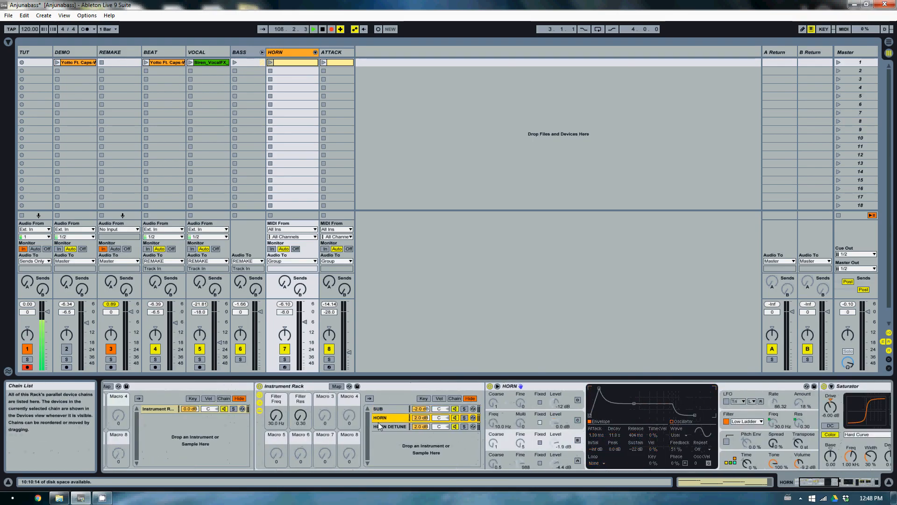
drag(807, 482, 810, 482)
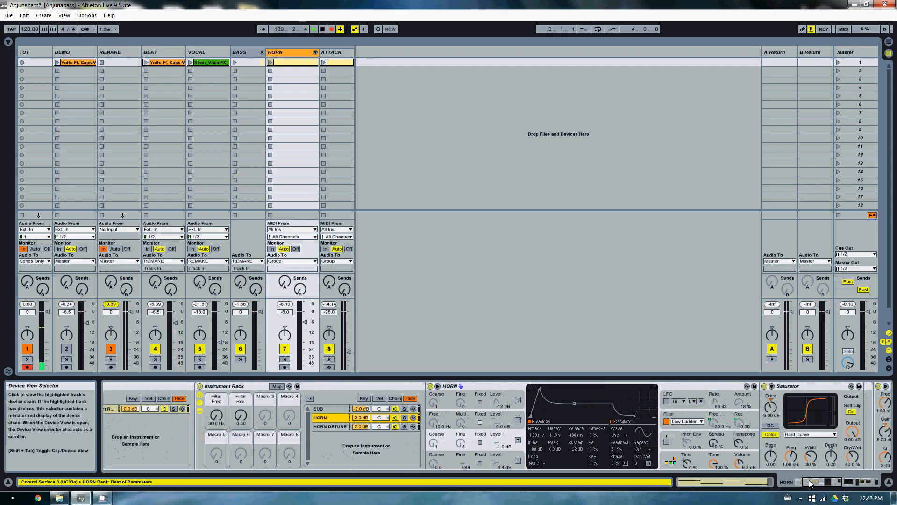
Examine the envelope and waveform settings of oscillators A, B, C and D and the filter in the HORN chain's Operator
click(513, 460)
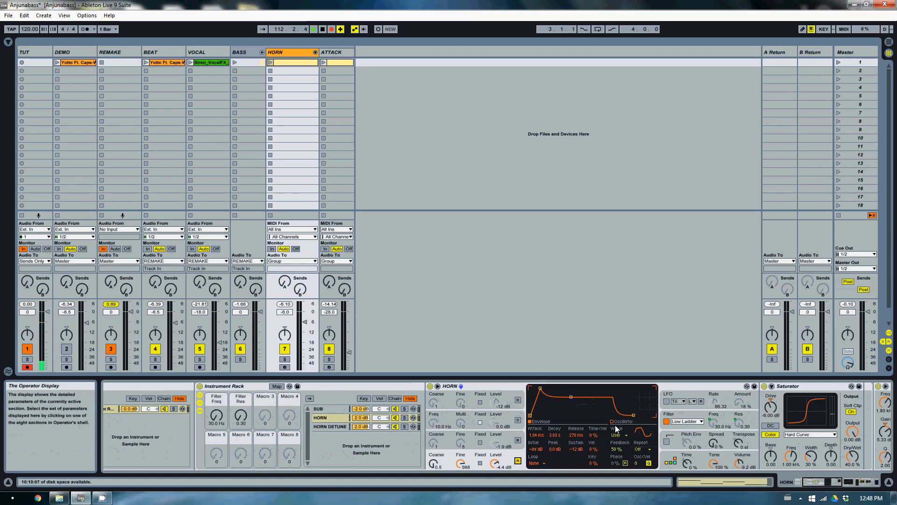
click(512, 437)
click(518, 441)
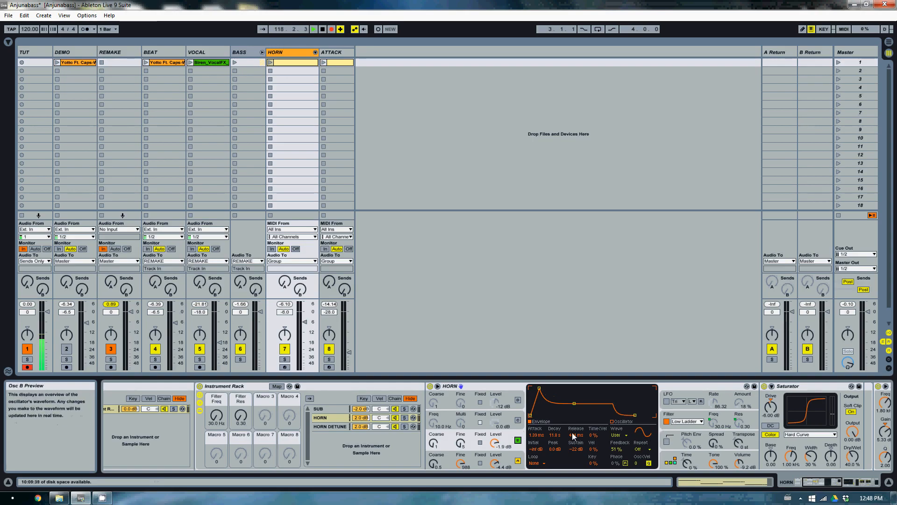
click(518, 420)
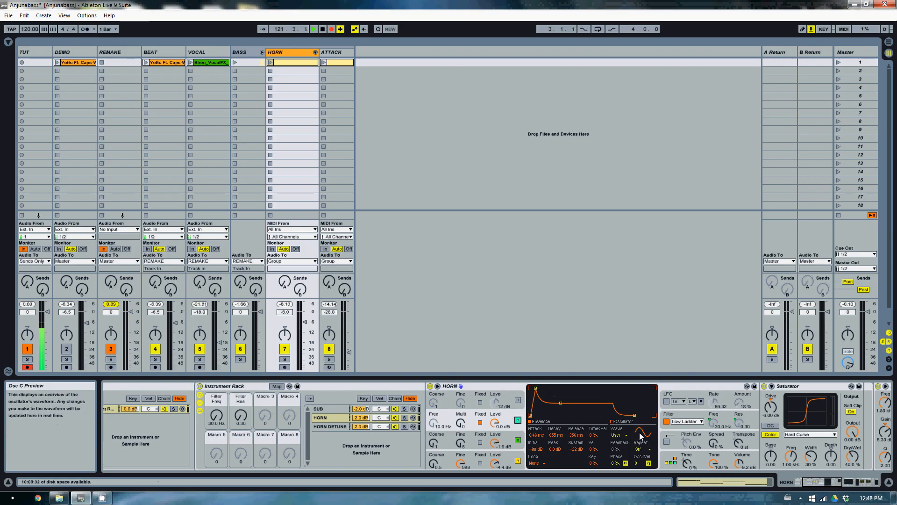
click(512, 407)
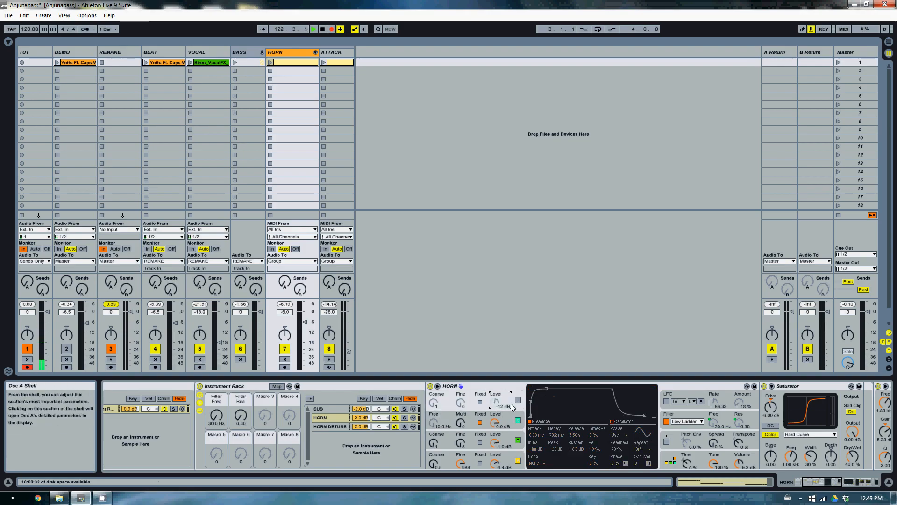
click(518, 400)
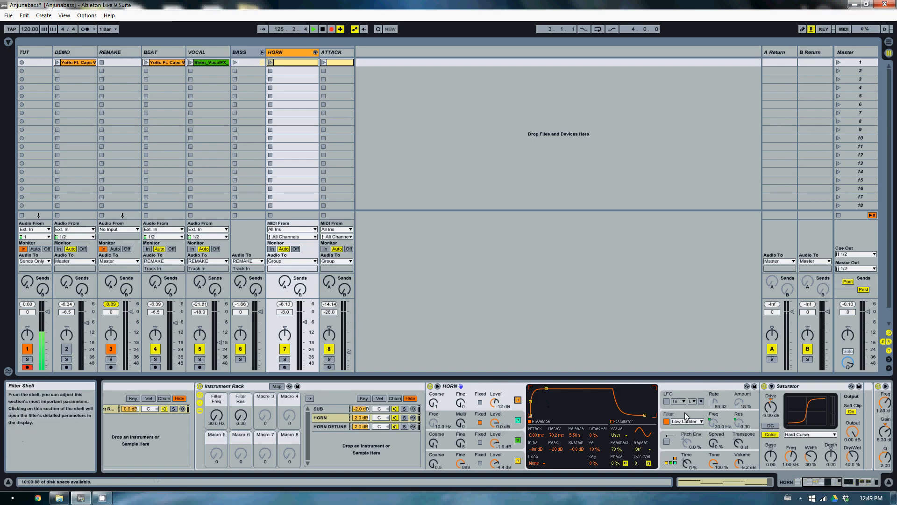
click(671, 426)
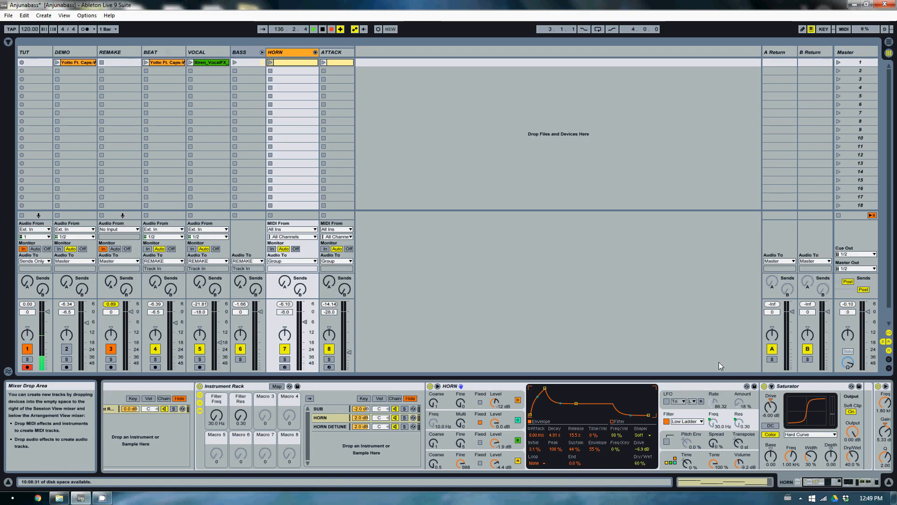
Examine the Saturator's settings in the HORN chain
click(821, 483)
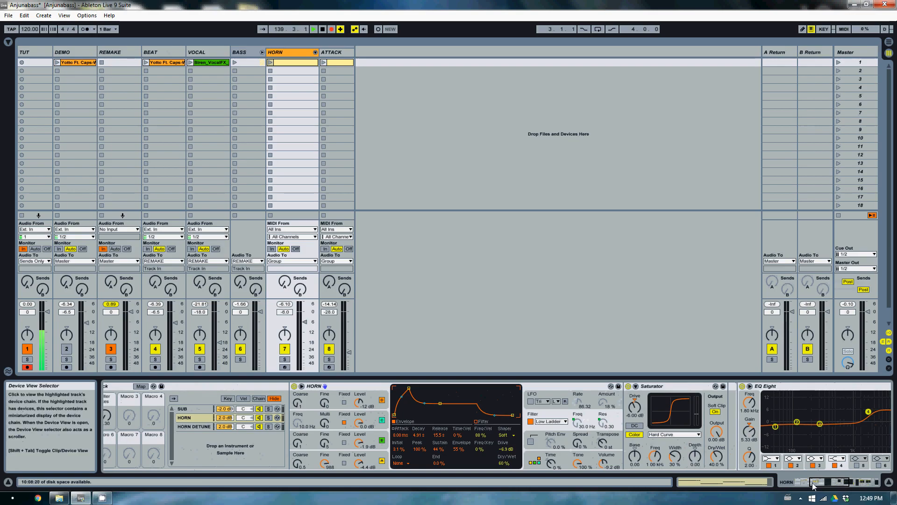
drag(821, 483, 828, 481)
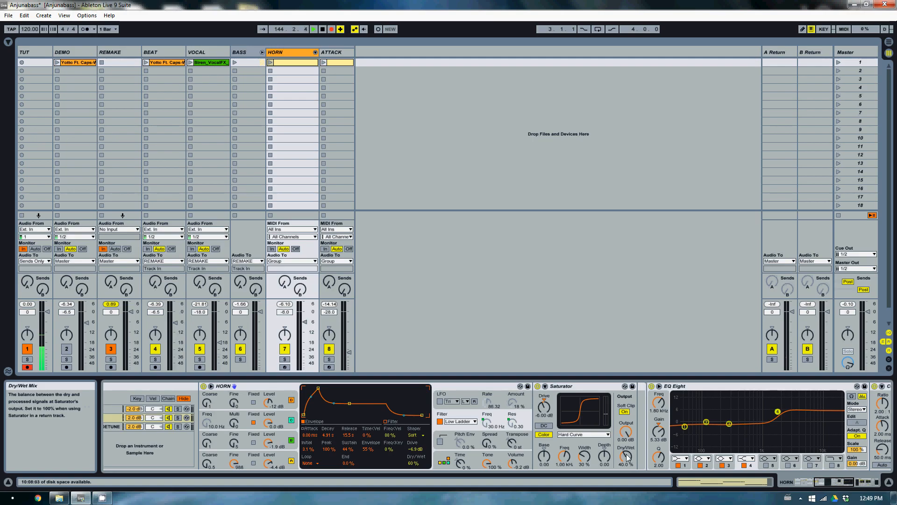
Unfold the Ping Pong Delay, Limiter and second Reverb in the HORN chain and examine the effects that follow the Saturator
click(850, 481)
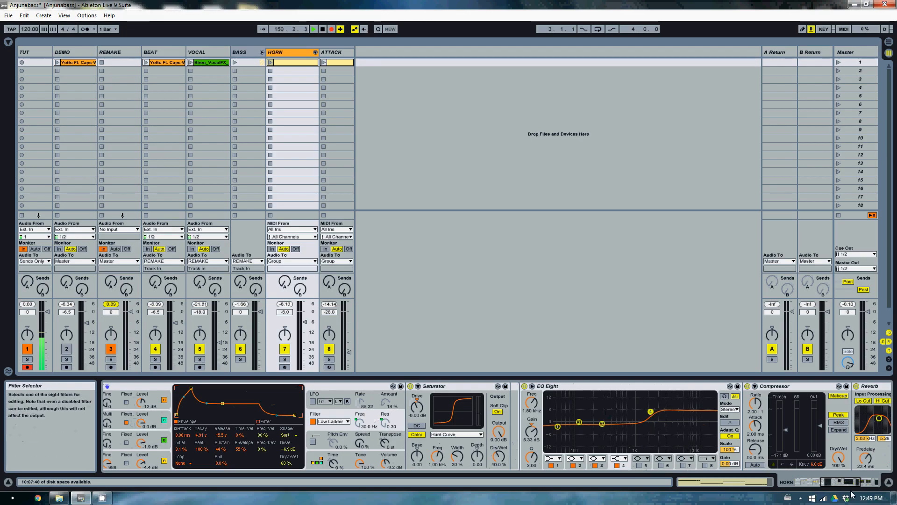
drag(854, 486, 868, 485)
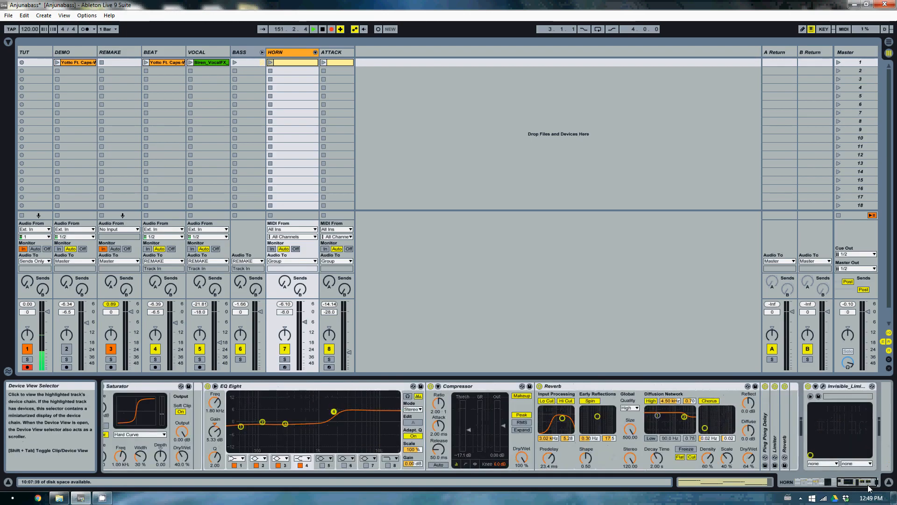
double_click(755, 415)
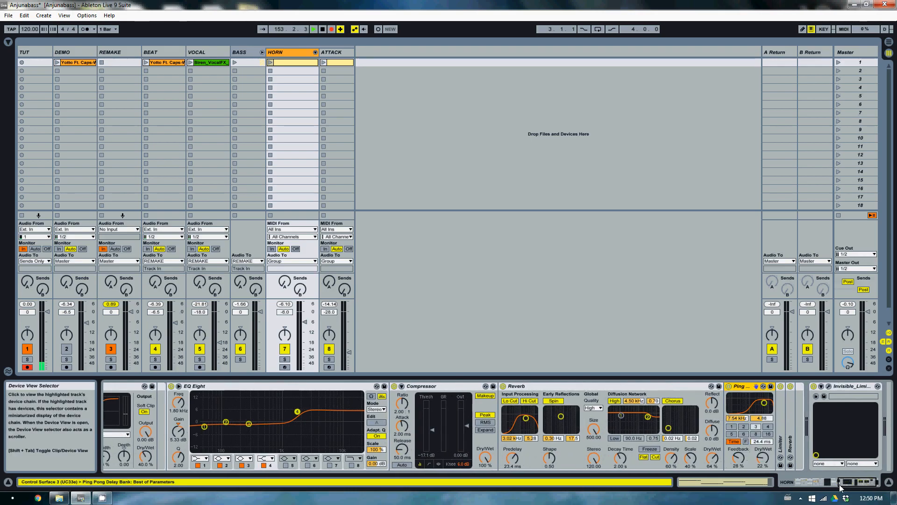
drag(841, 485, 844, 487)
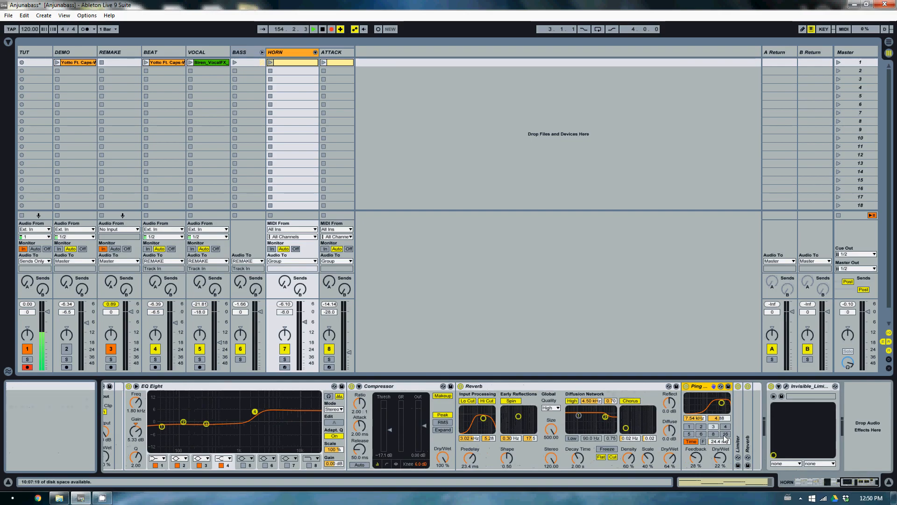
double_click(736, 417)
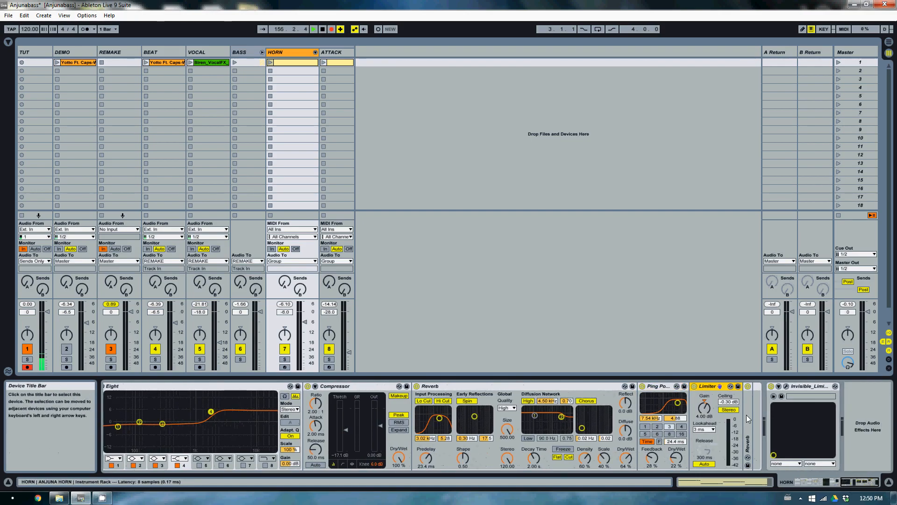
double_click(747, 418)
drag(850, 483, 858, 481)
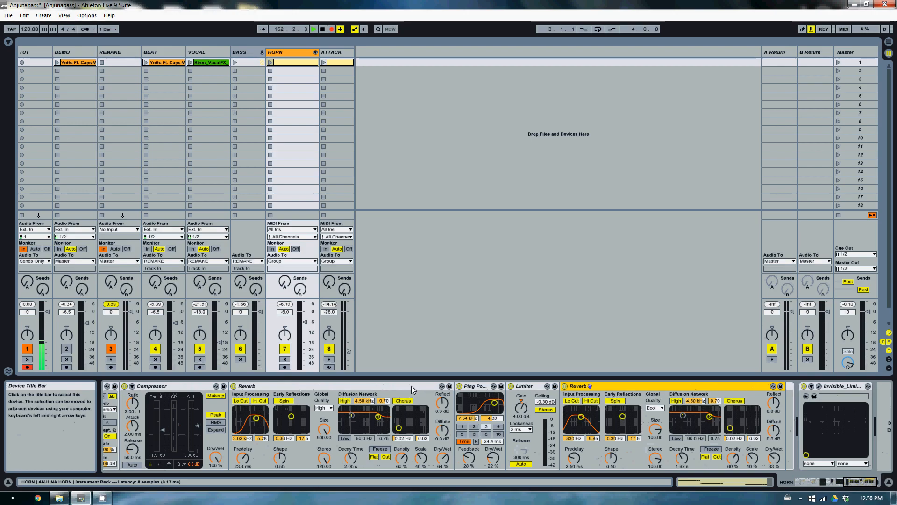
Fold both Reverbs and the Limiter in the HORN chain, and examine the Invisible Limiter plug-in's settings on the HORN track
click(340, 383)
double_click(341, 384)
double_click(376, 385)
click(315, 386)
double_click(314, 385)
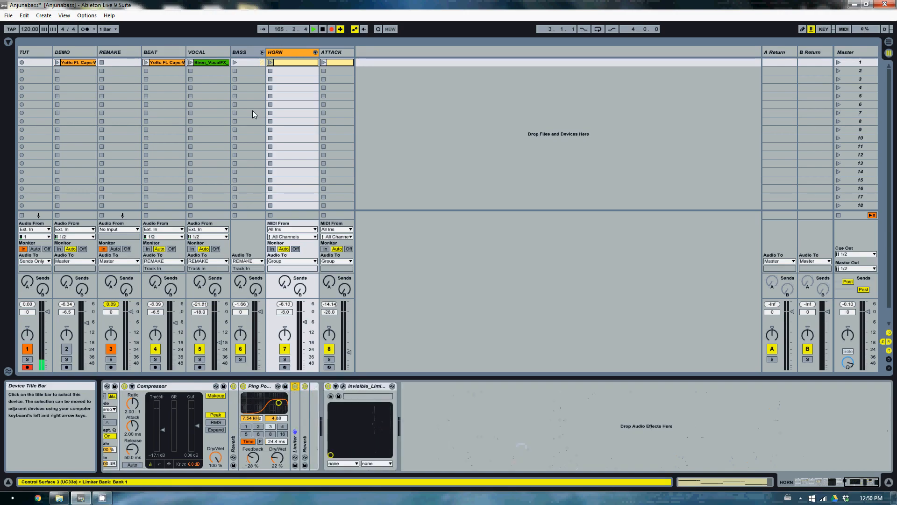
click(344, 386)
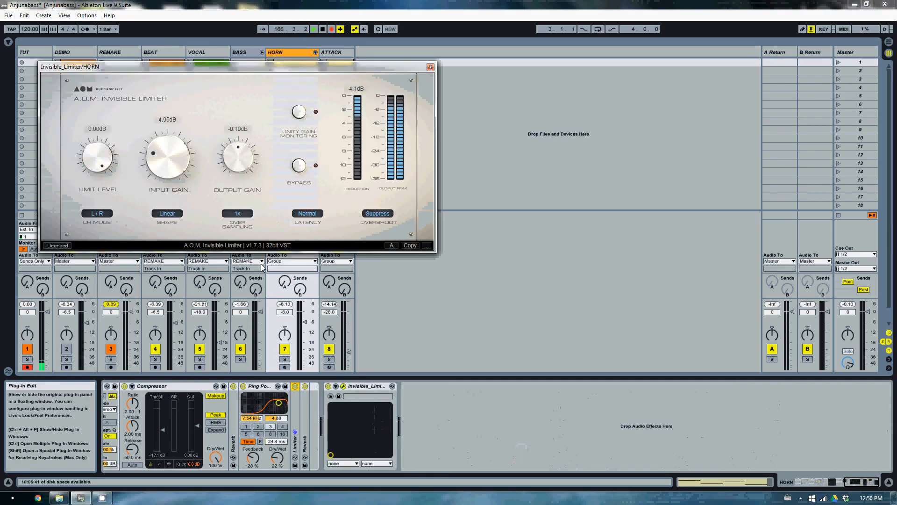
click(431, 67)
Solo the HORN track and play its clip with the HORN chain's Operator in view
drag(854, 480, 813, 487)
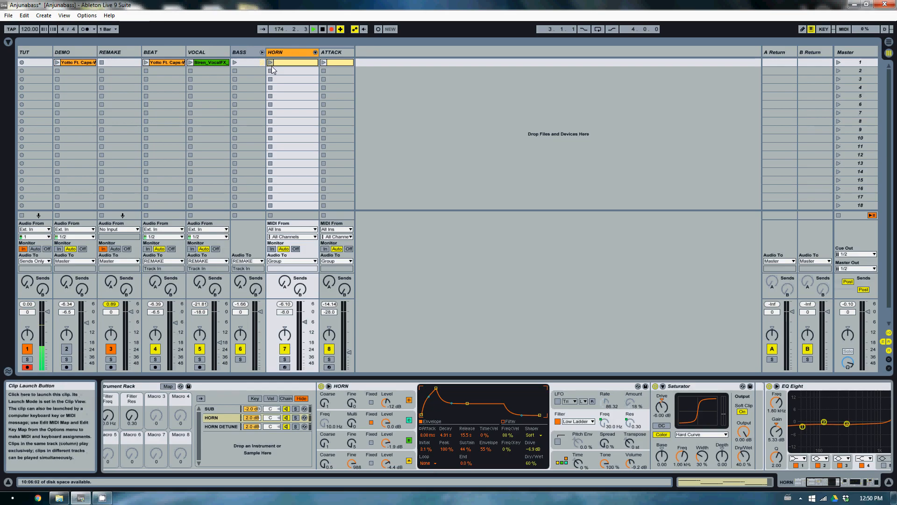
click(284, 358)
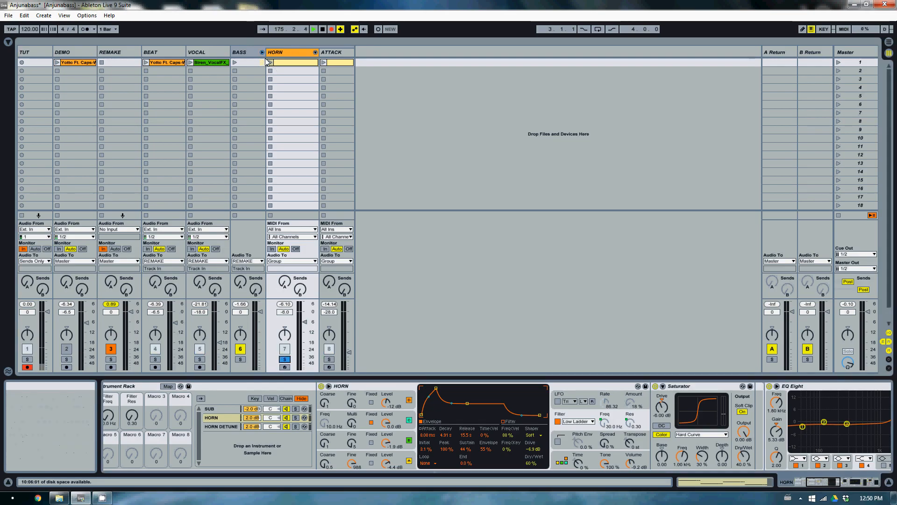
click(270, 63)
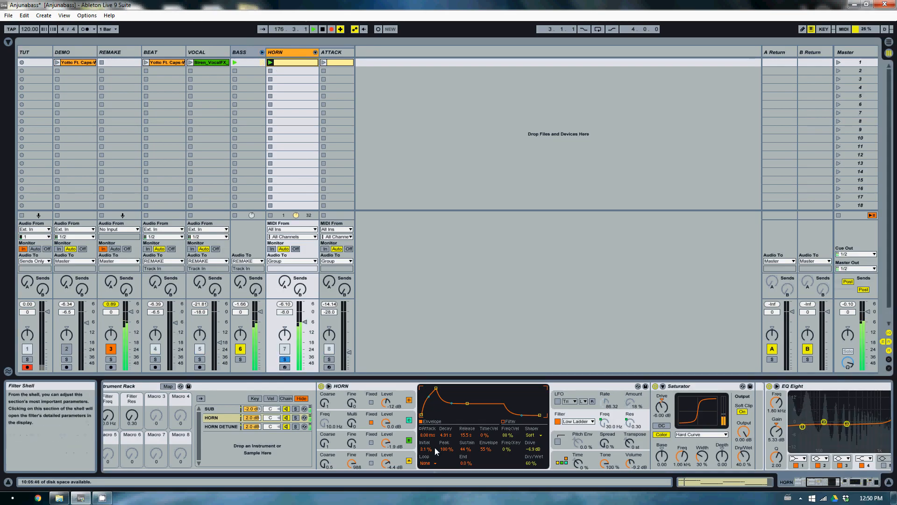
Try longer attack times on the filter envelope of the HORN chain's Operator, reset the attack to 0.00 ms and unsolo the track
drag(434, 441, 429, 444)
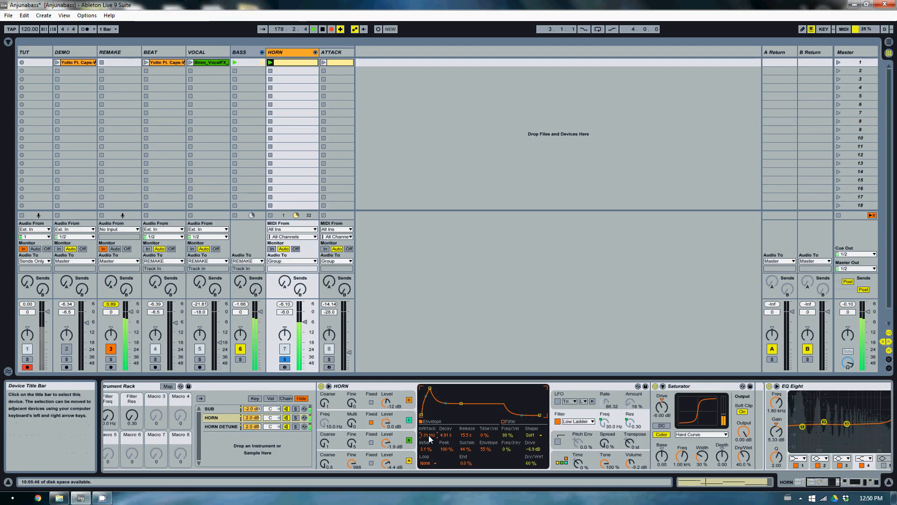
drag(429, 438, 429, 433)
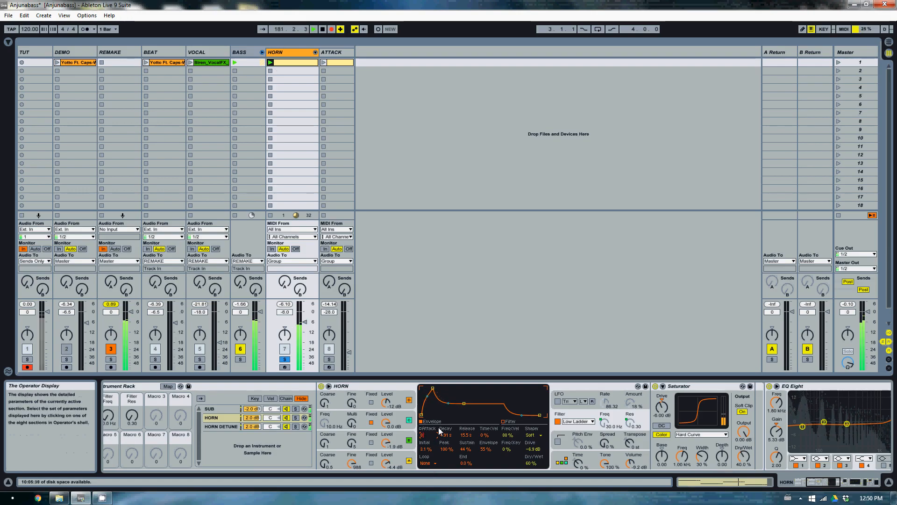
click(283, 362)
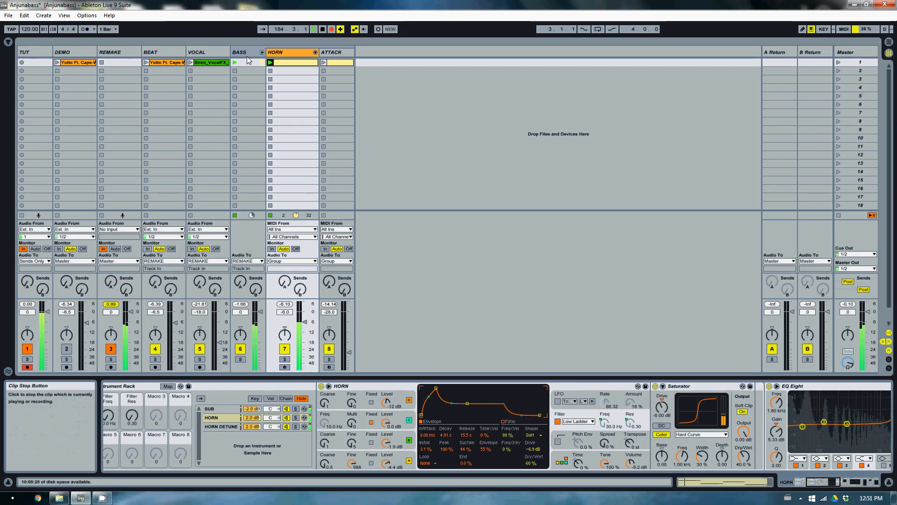
Select the HORN DETUNE chain in the HORN track's Instrument Rack and examine the fine tuning of oscillators D and B in its Operator
click(247, 53)
click(294, 54)
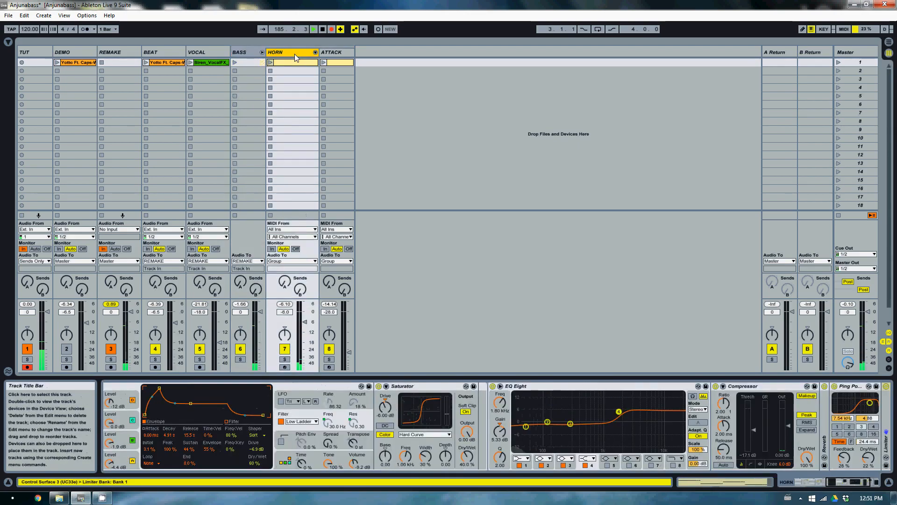
drag(855, 482, 825, 491)
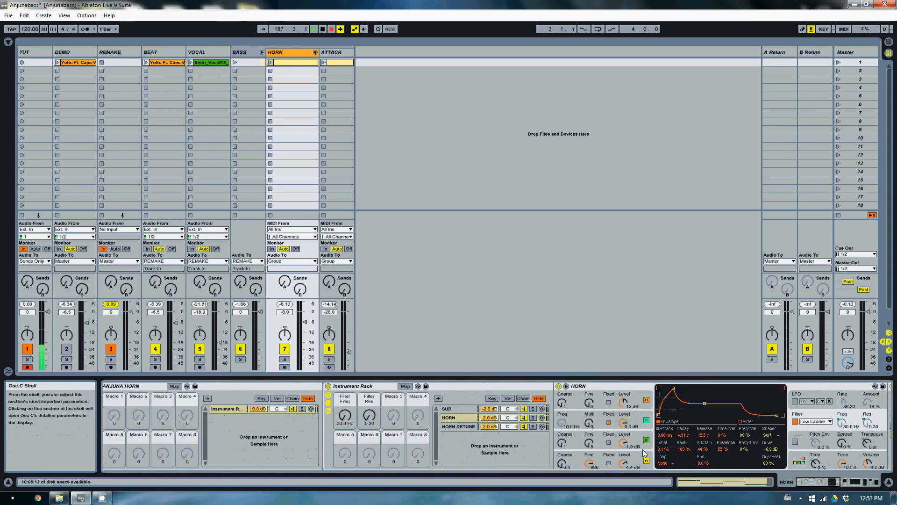
click(455, 426)
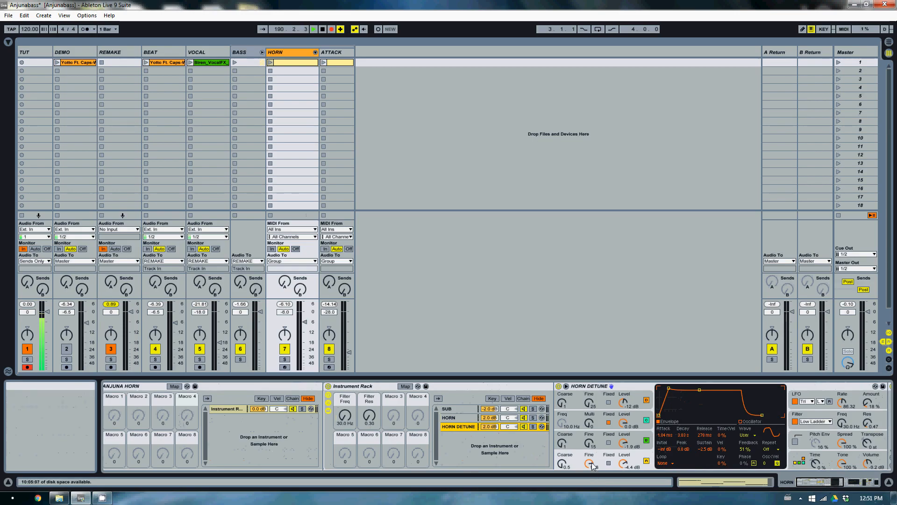
click(591, 403)
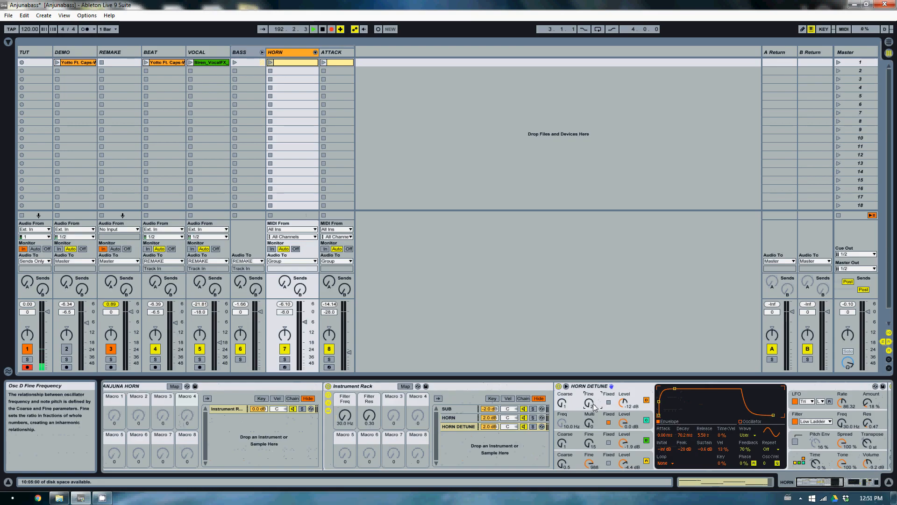
click(601, 438)
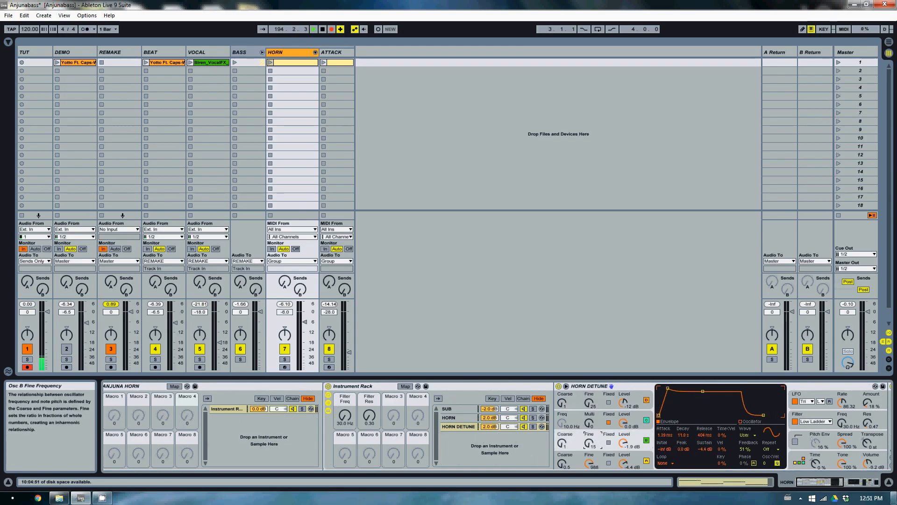
drag(835, 494, 818, 486)
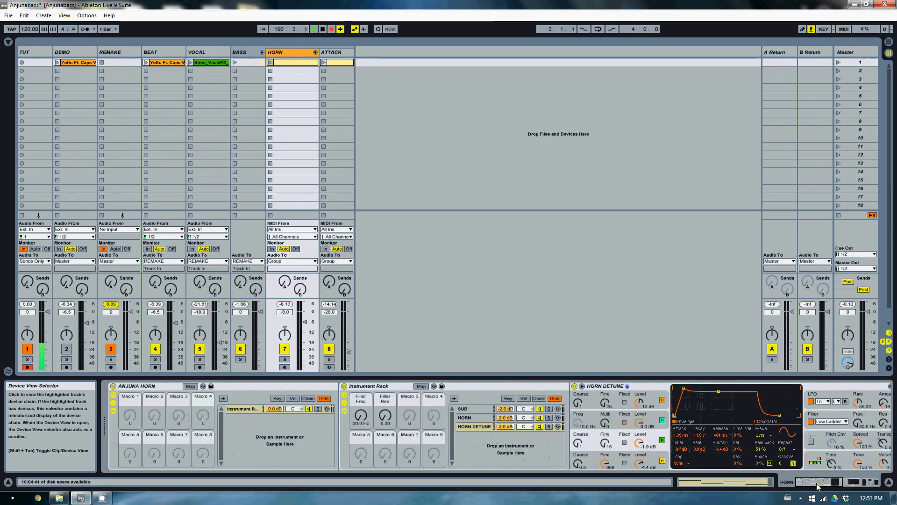
click(483, 426)
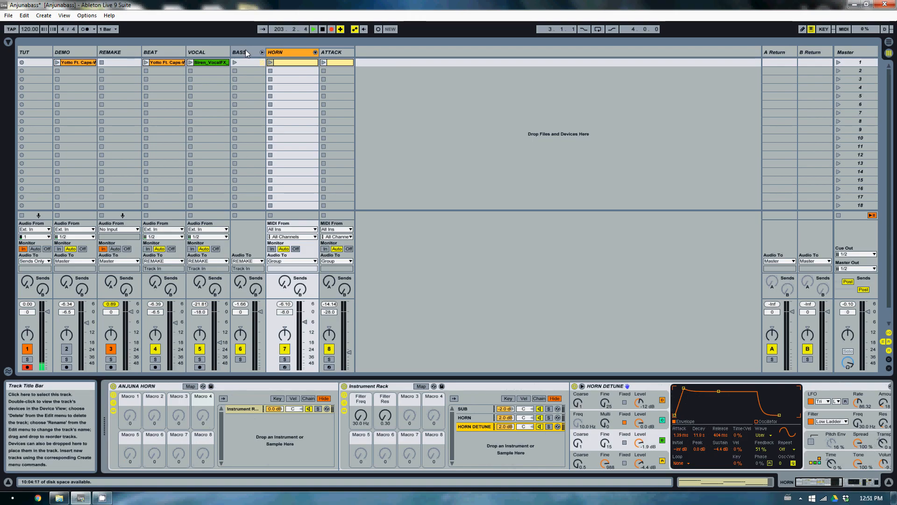
Look over the VOCAL and BEAT tracks' effects and examine the waveform and loop of the BEAT track's clip
click(211, 49)
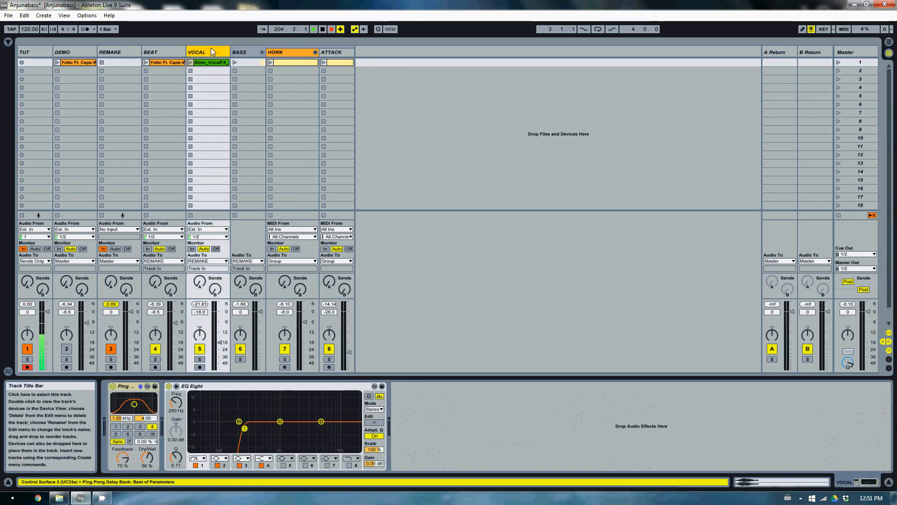
click(176, 52)
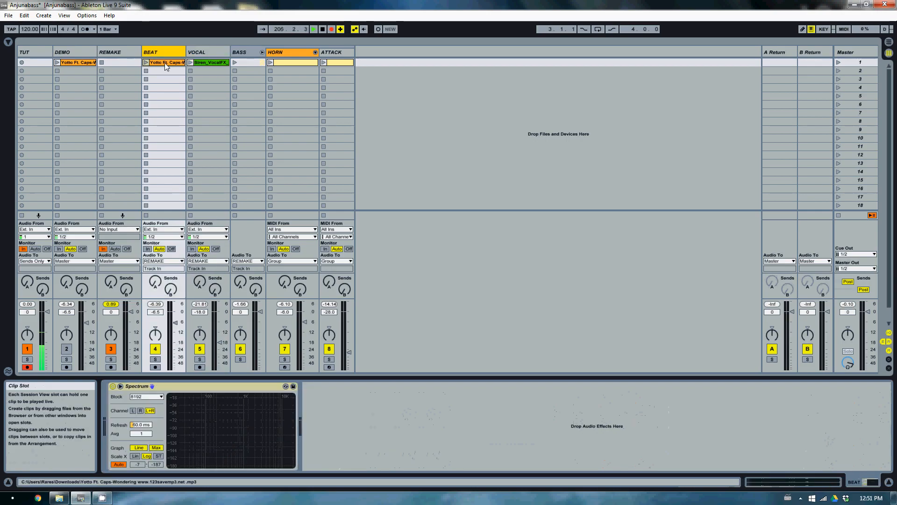
click(164, 63)
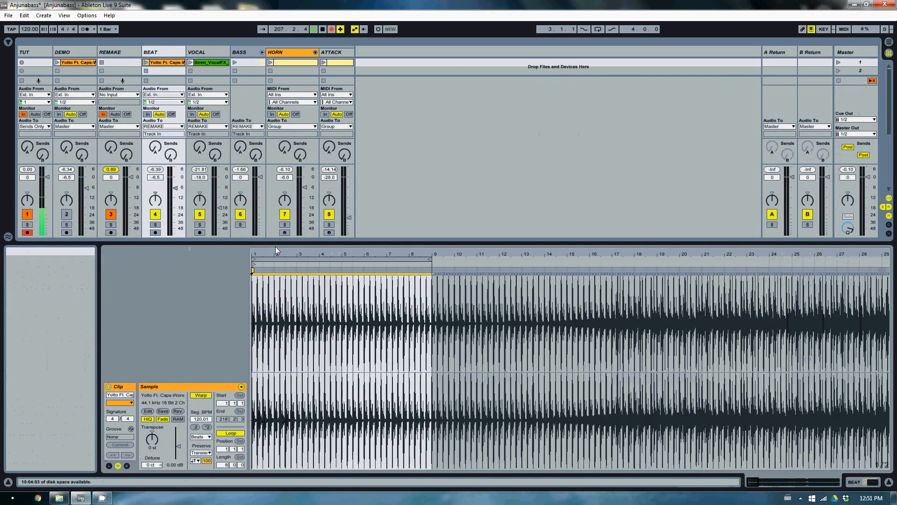
drag(270, 248, 266, 249)
Select the BASS group and examine the band cuts in its MAutoDynamicEq plug-in
click(241, 52)
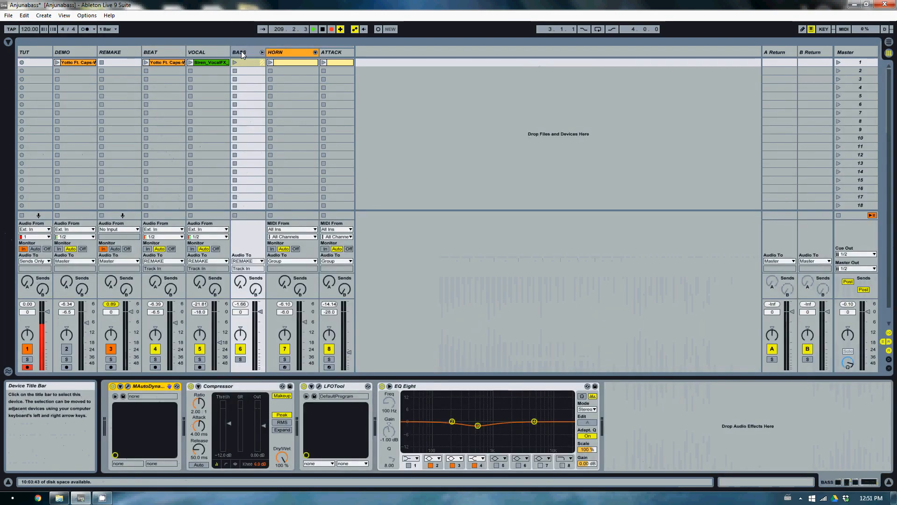
click(128, 386)
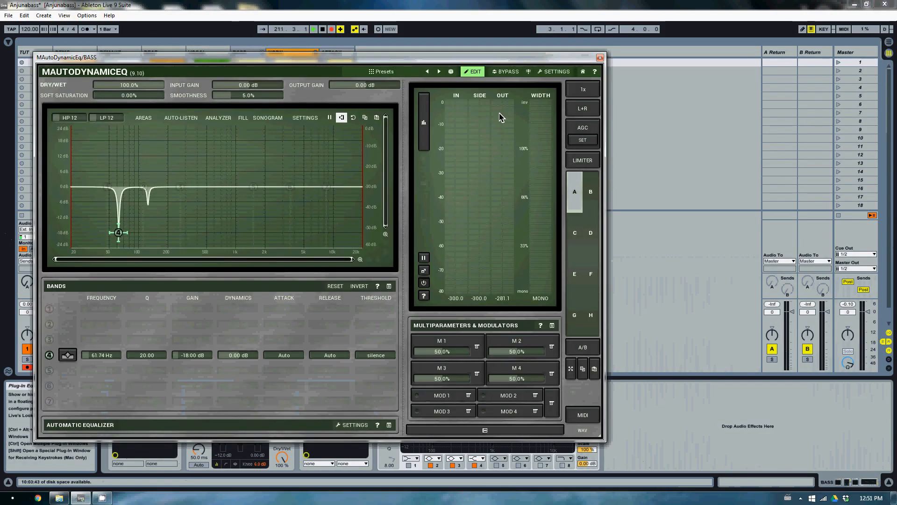
click(600, 57)
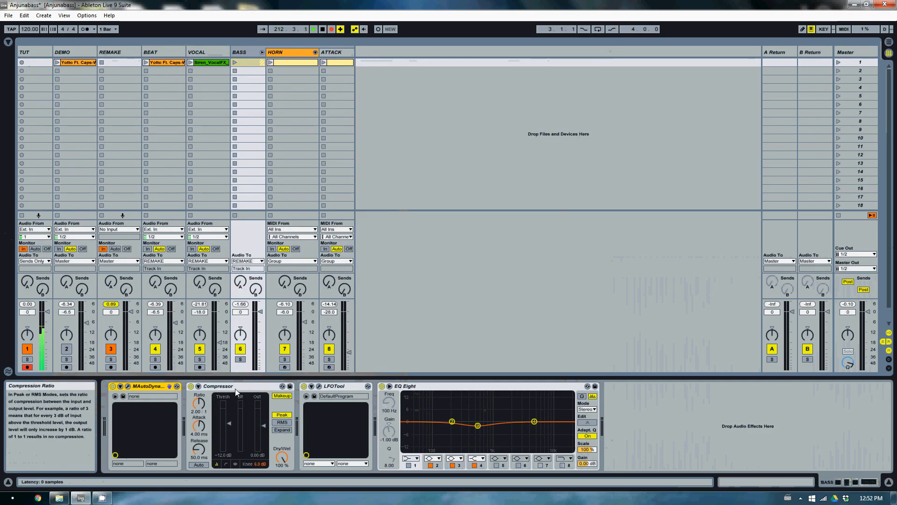
Examine the LFOTool's volume shape and band 3 of the EQ Eight on the BASS group
click(319, 387)
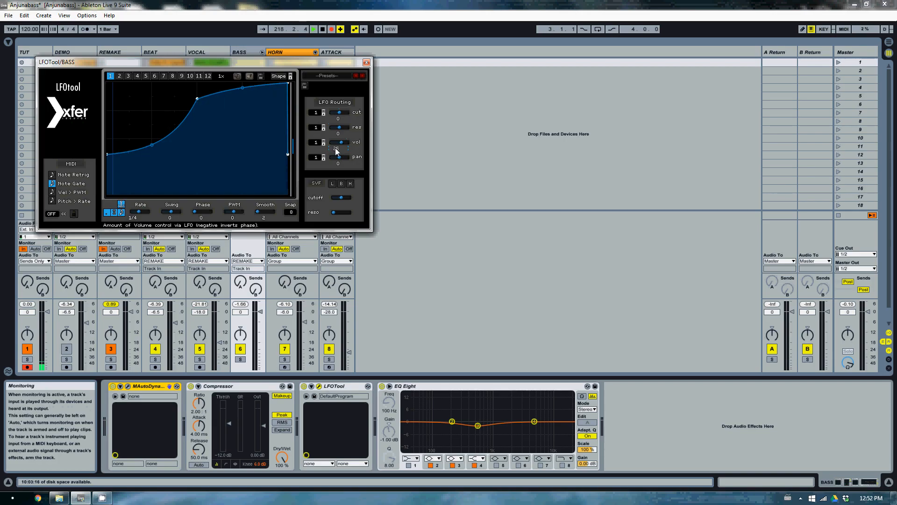
click(364, 66)
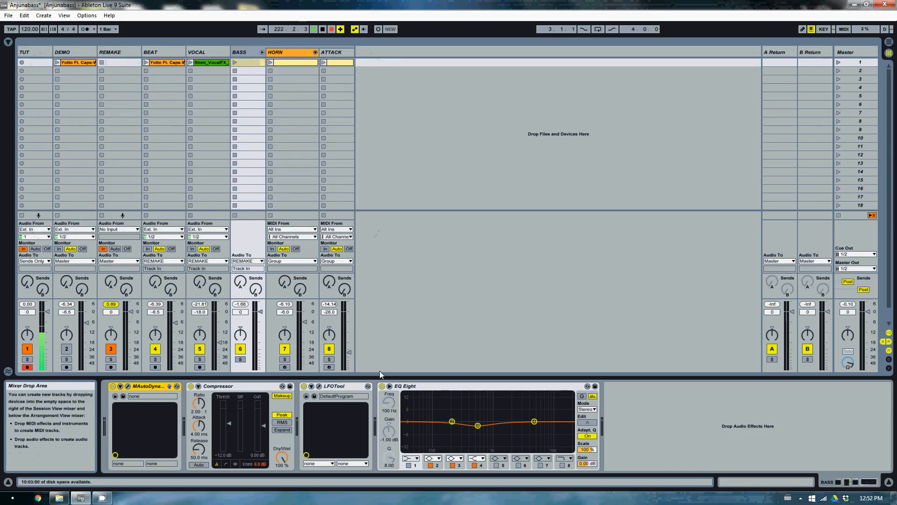
click(427, 386)
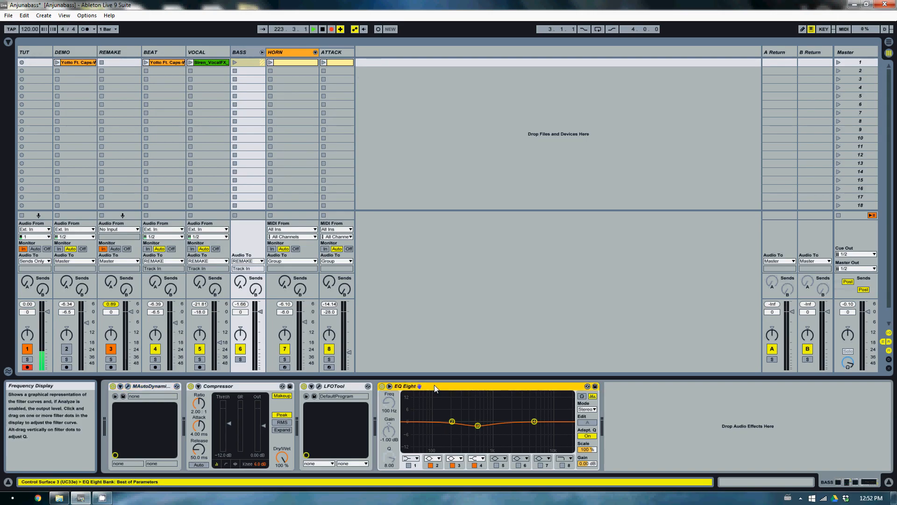
click(459, 465)
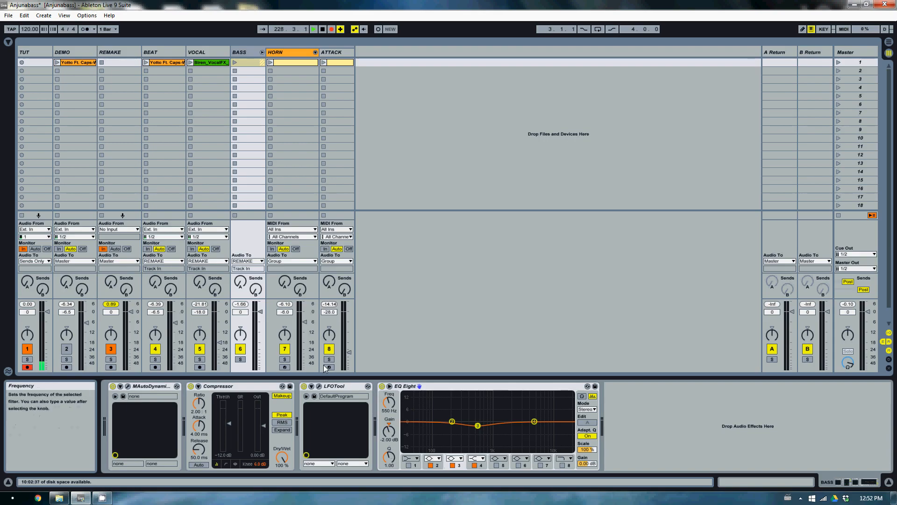
Solo the REMAKE track, launch scene 1 and select the BASS group to watch its effects during playback
click(131, 49)
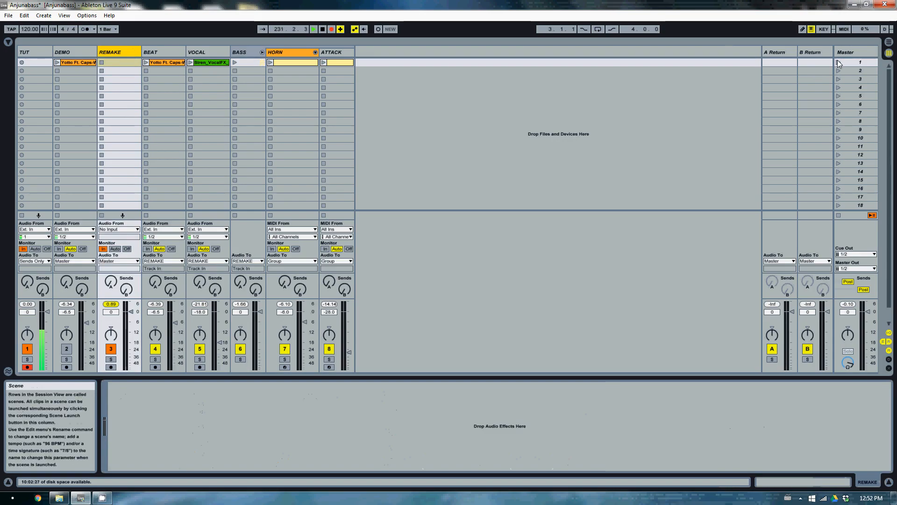
click(112, 360)
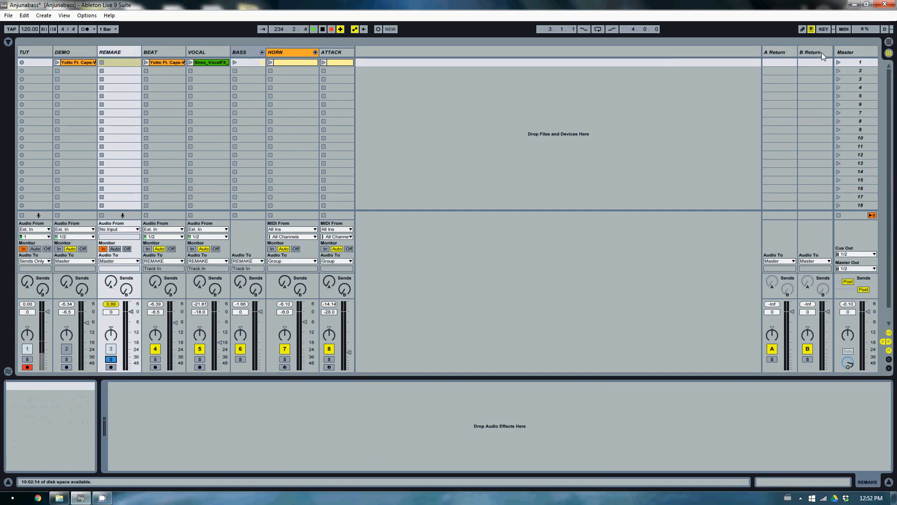
click(839, 62)
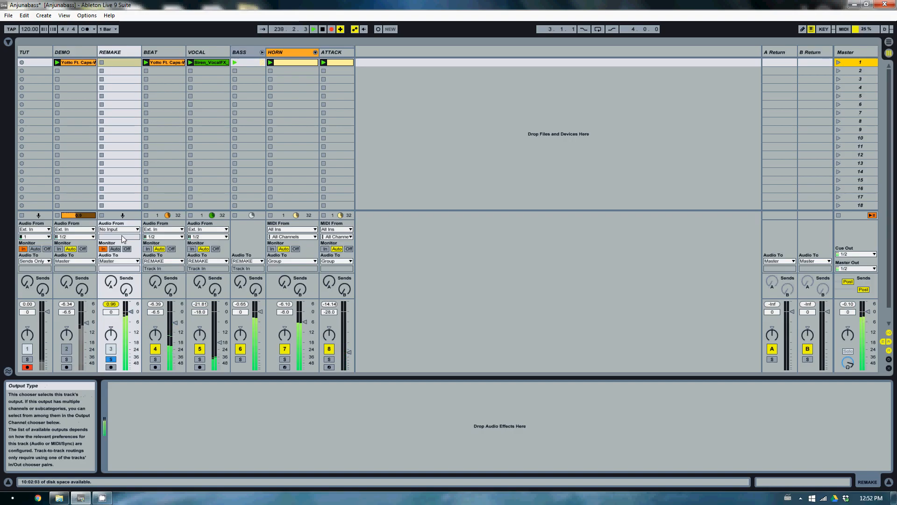
click(240, 55)
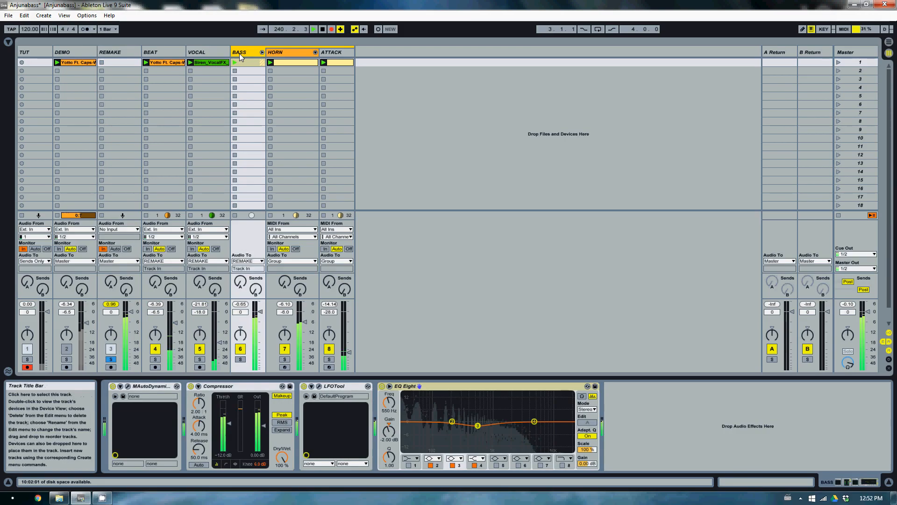